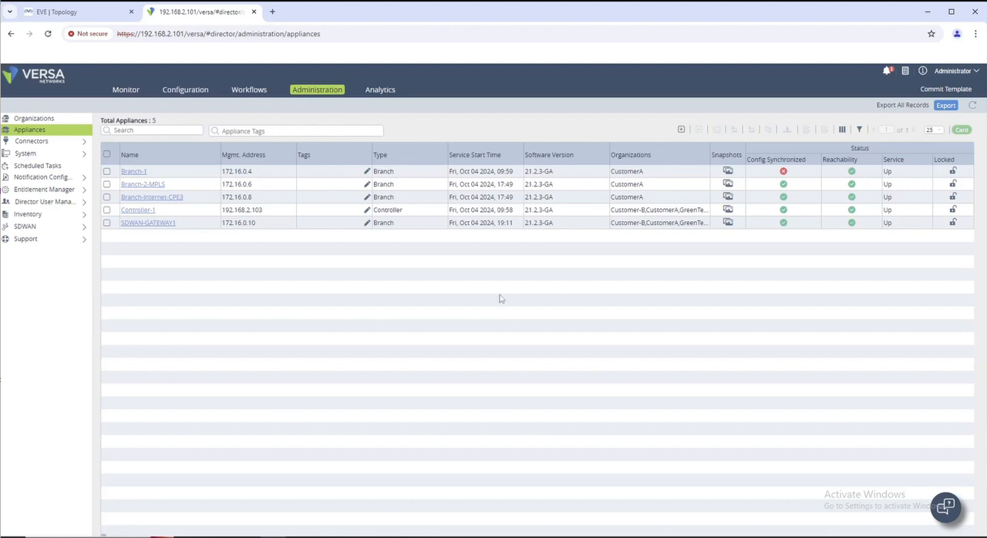
Step: Set up a template commit for organization CustomerA with template CustomerA-POST-1CPE-MPLS and select device Branch-1
left_click(792, 173)
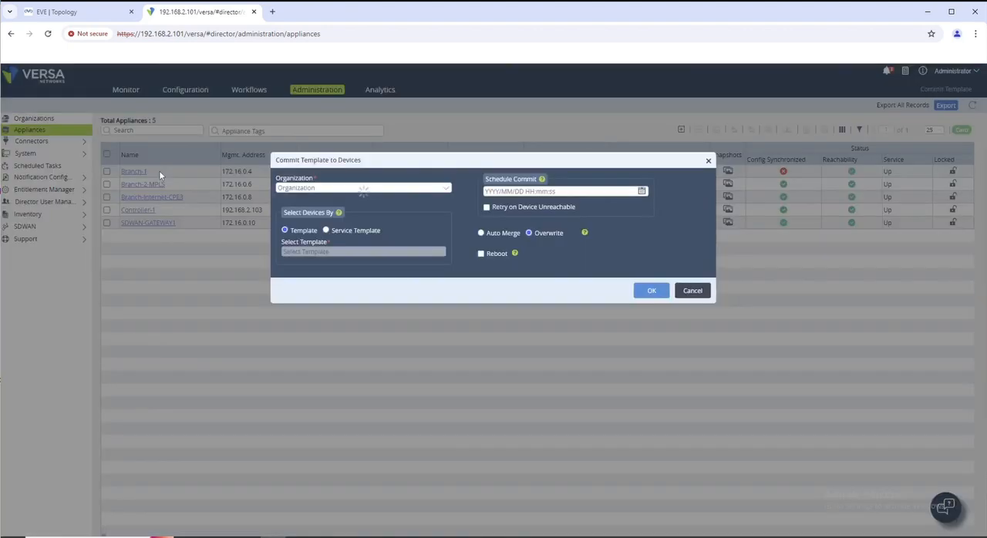
left_click(372, 188)
left_click(348, 209)
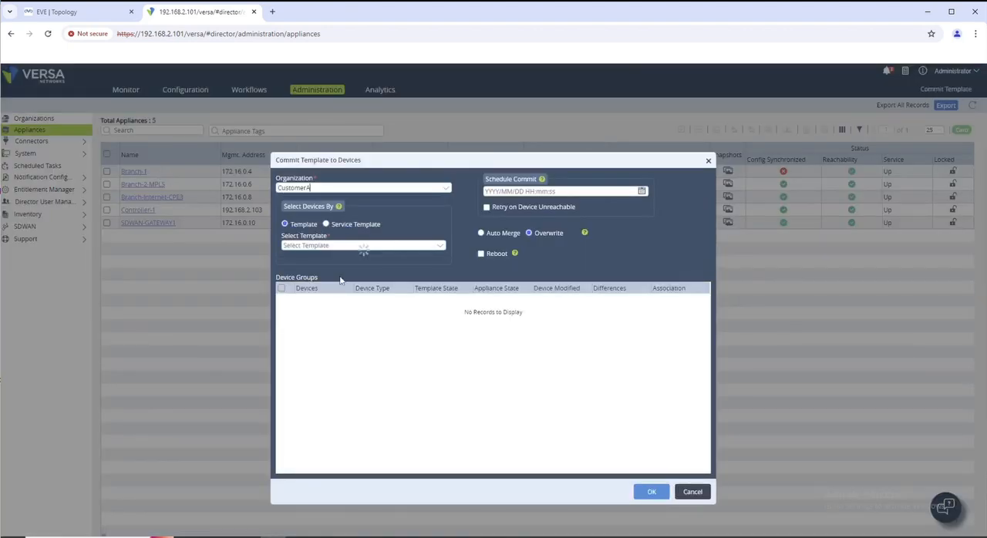
left_click(339, 245)
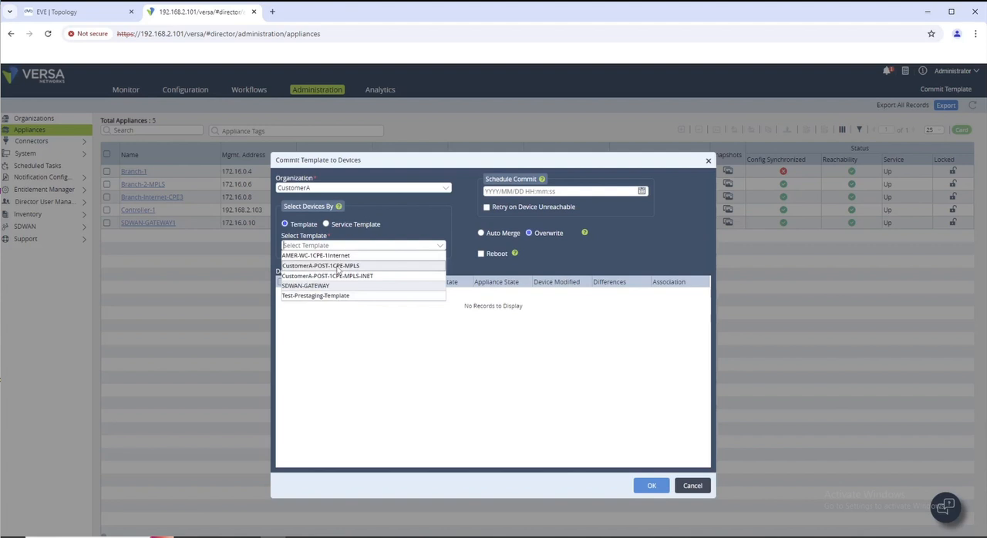
left_click(358, 269)
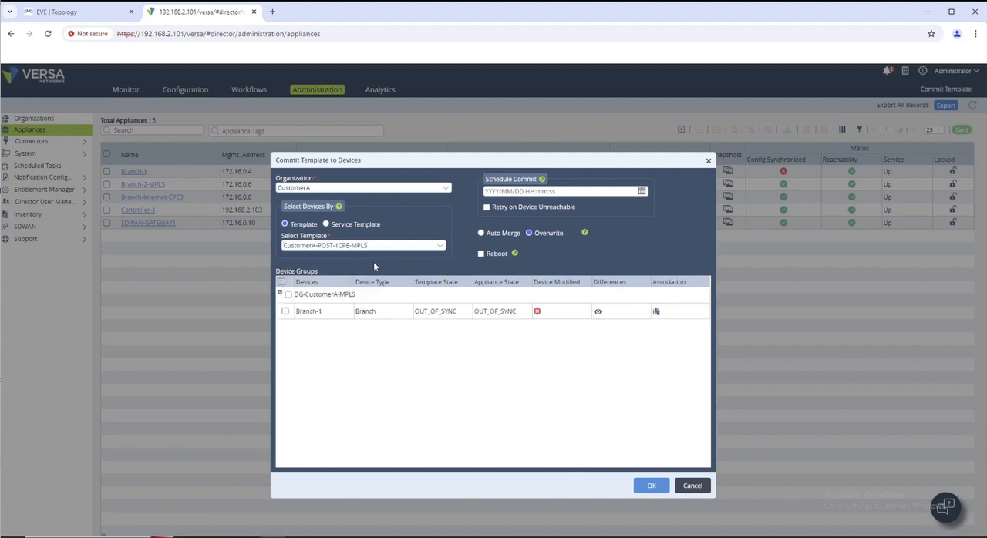
left_click(284, 312)
Step: Examine the before-commit and after-commit configuration differences for Branch-1 through to the static routes
left_click(599, 311)
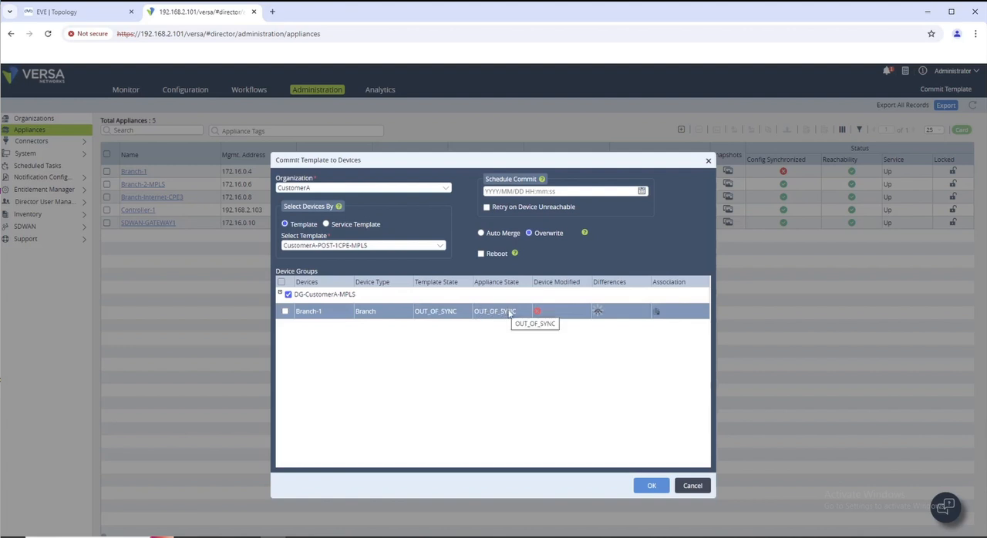
left_click(612, 314)
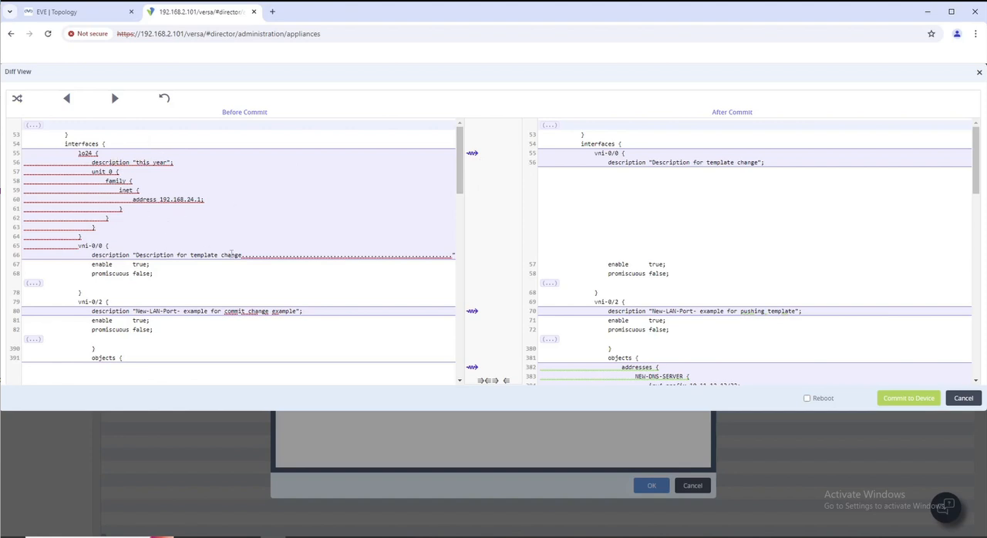
scroll(254, 254, "down", 2)
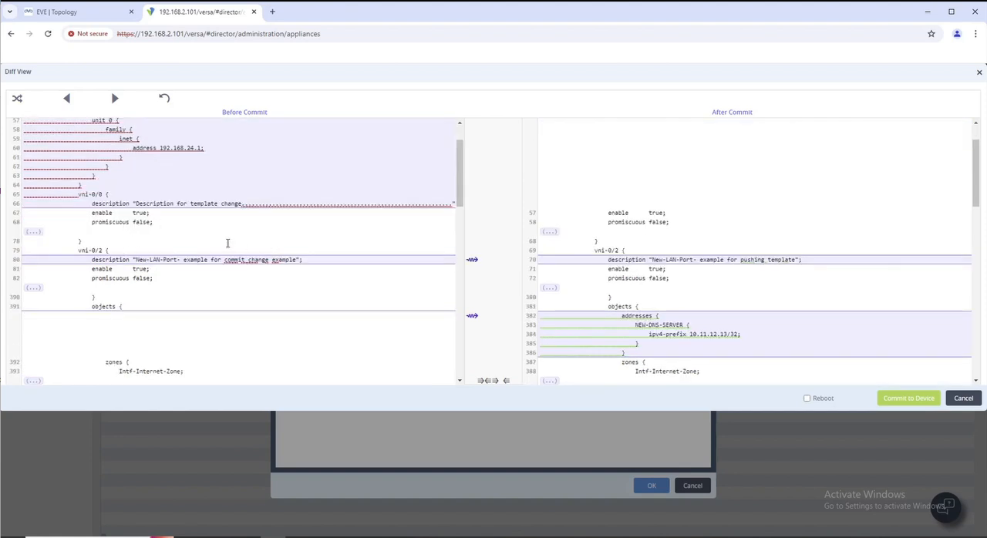
scroll(263, 249, "down", 5)
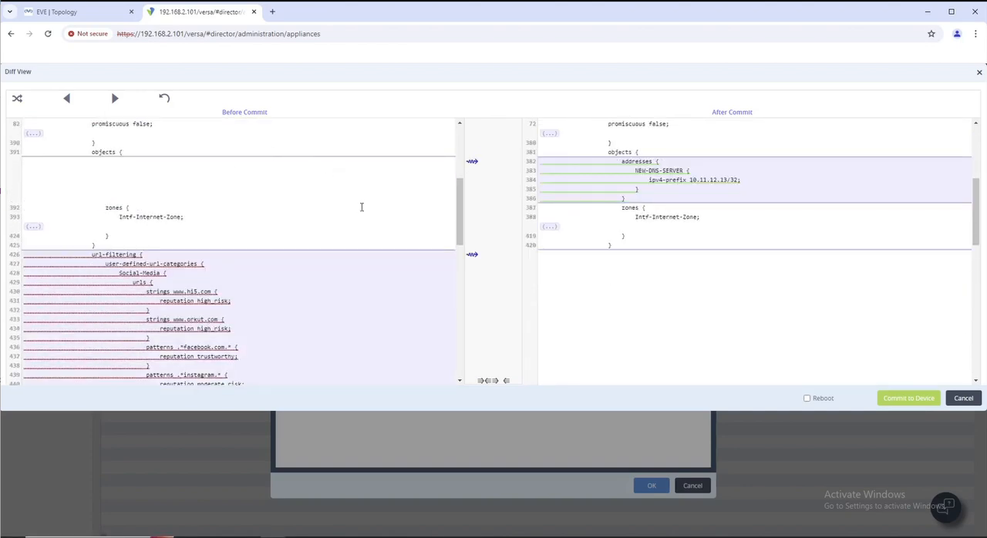
scroll(361, 207, "up", 3)
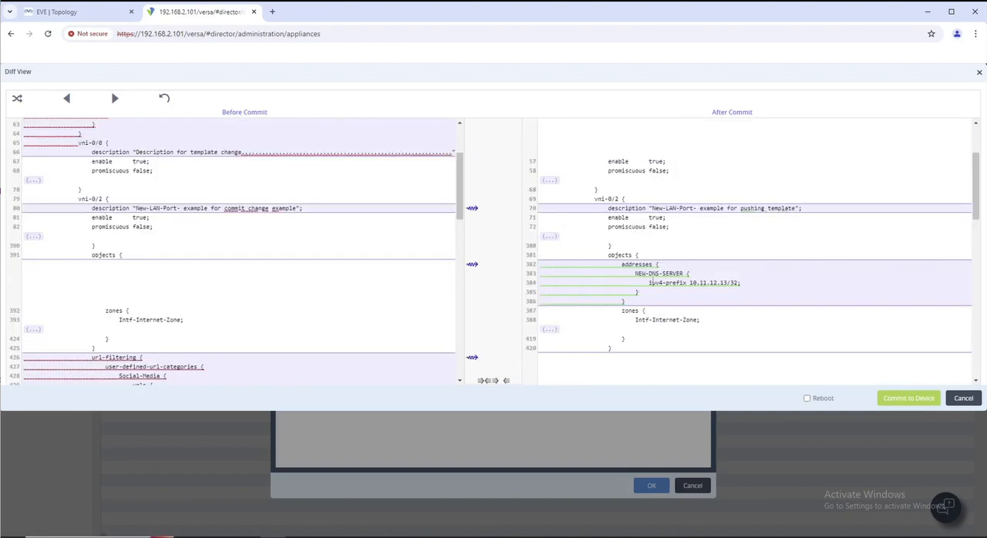
scroll(650, 282, "down", 2)
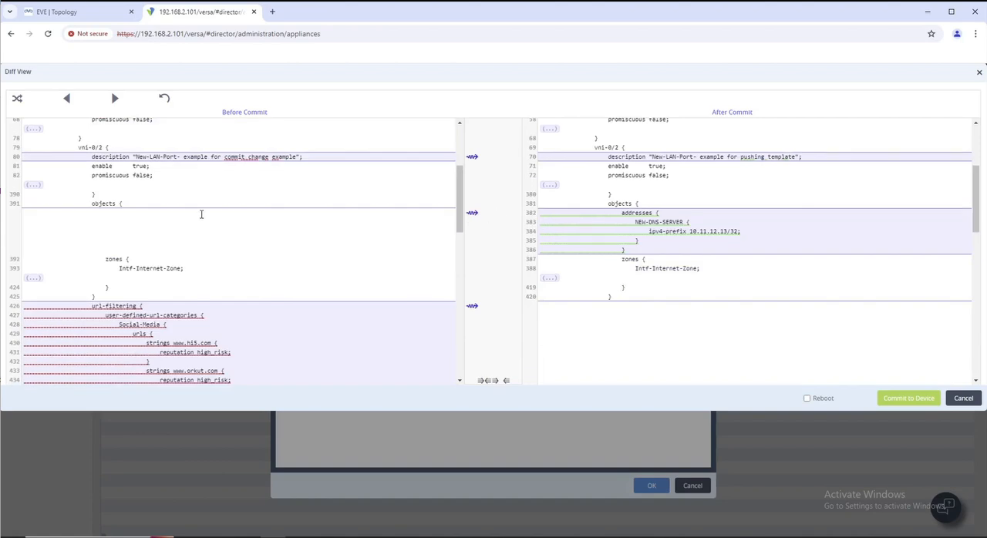
scroll(201, 214, "down", 4)
scroll(237, 211, "up", 3)
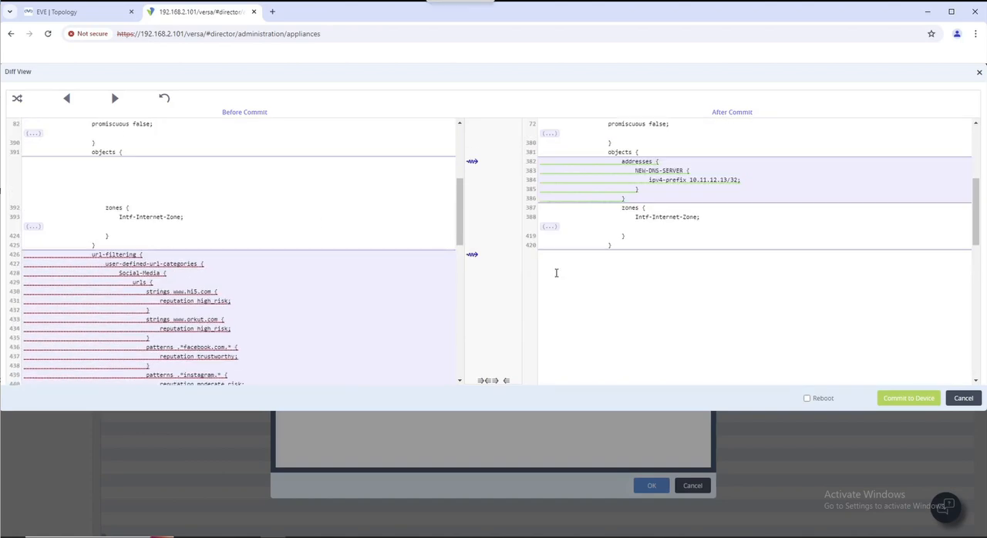
scroll(359, 296, "down", 2)
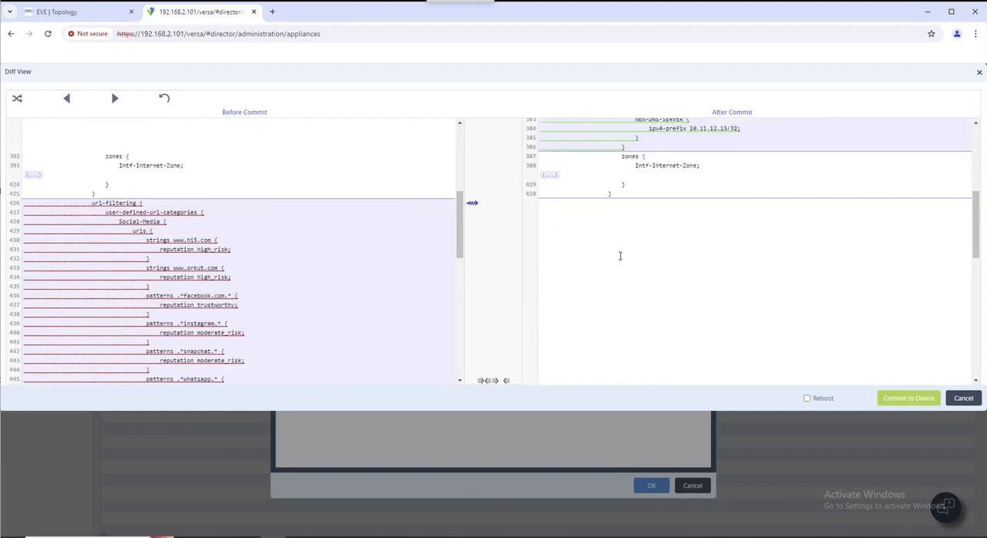
scroll(619, 254, "down", 5)
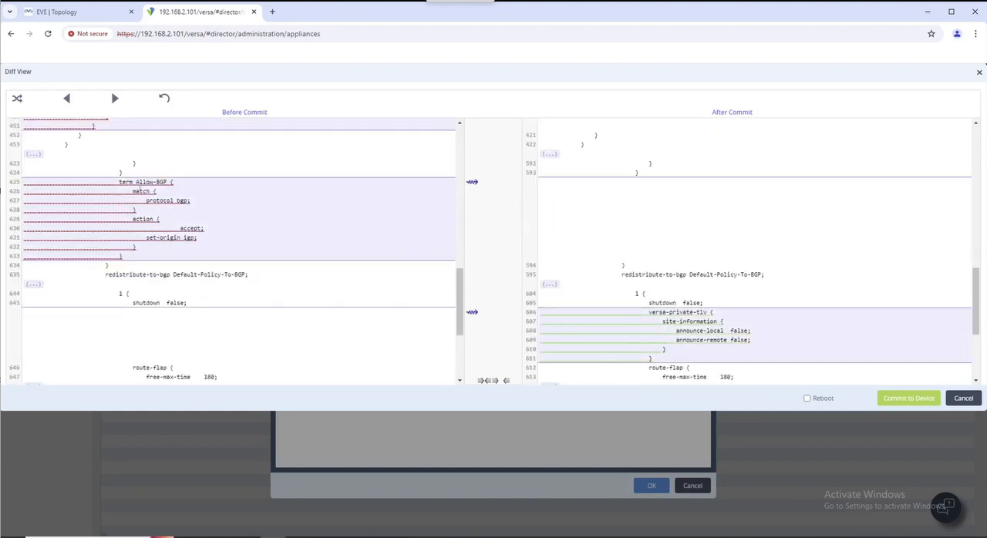
scroll(283, 277, "down", 4)
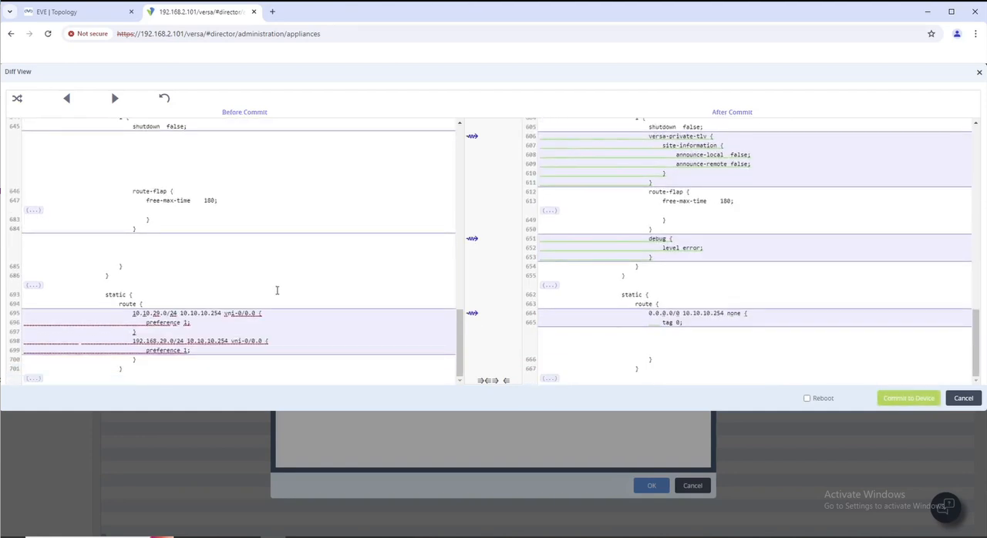
Step: Try to commit the template to Branch-1, view the error details, and leave the commit dialogs
left_click(918, 398)
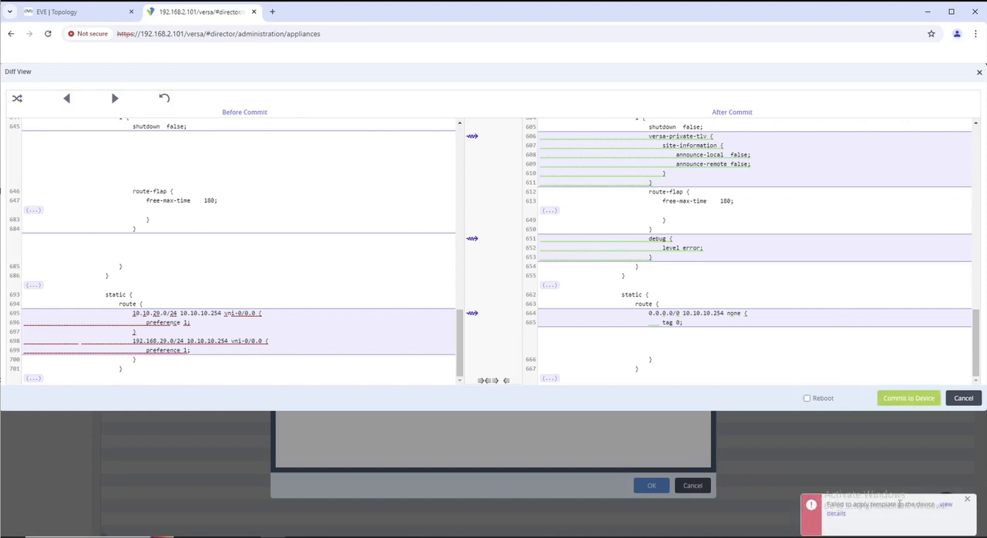
left_click(948, 509)
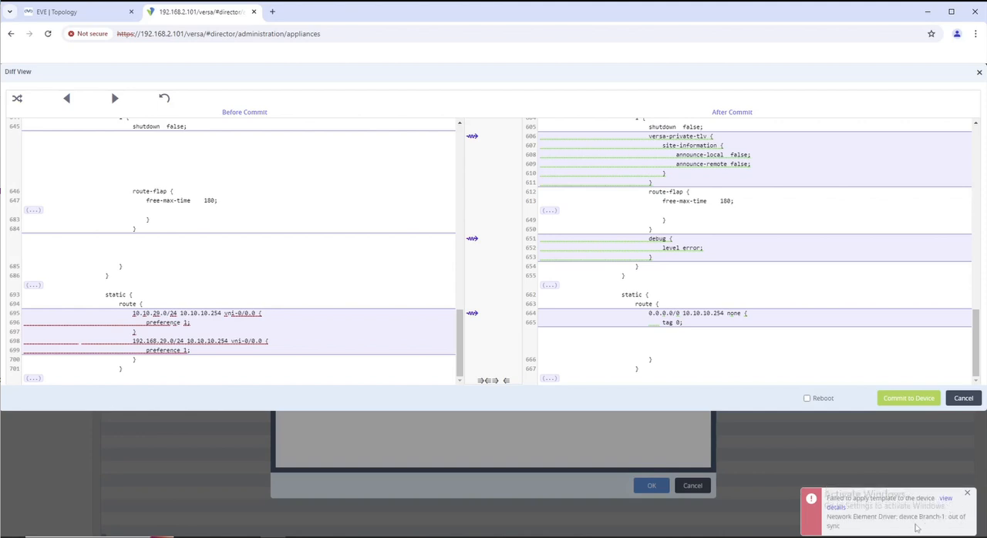
left_click_drag(830, 517, 967, 518)
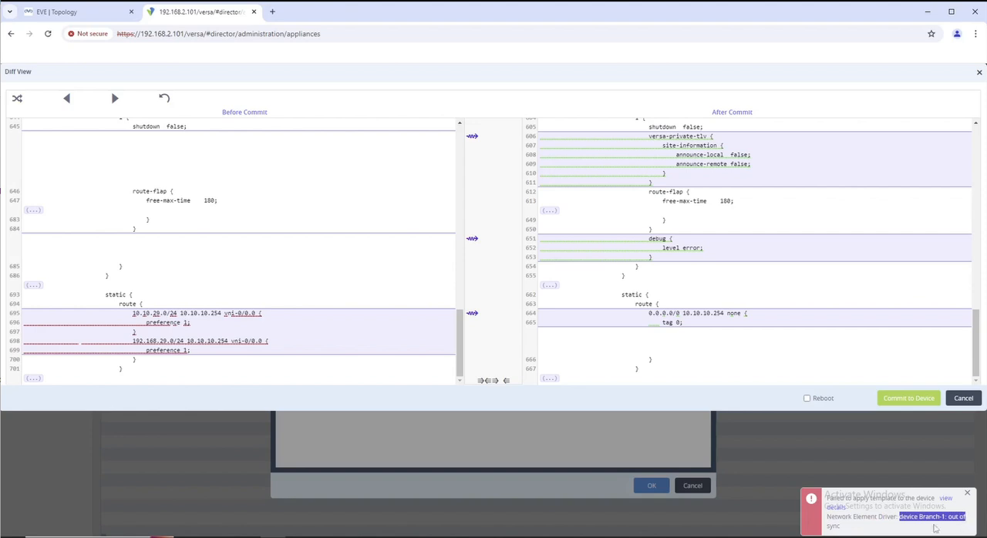
left_click(935, 528)
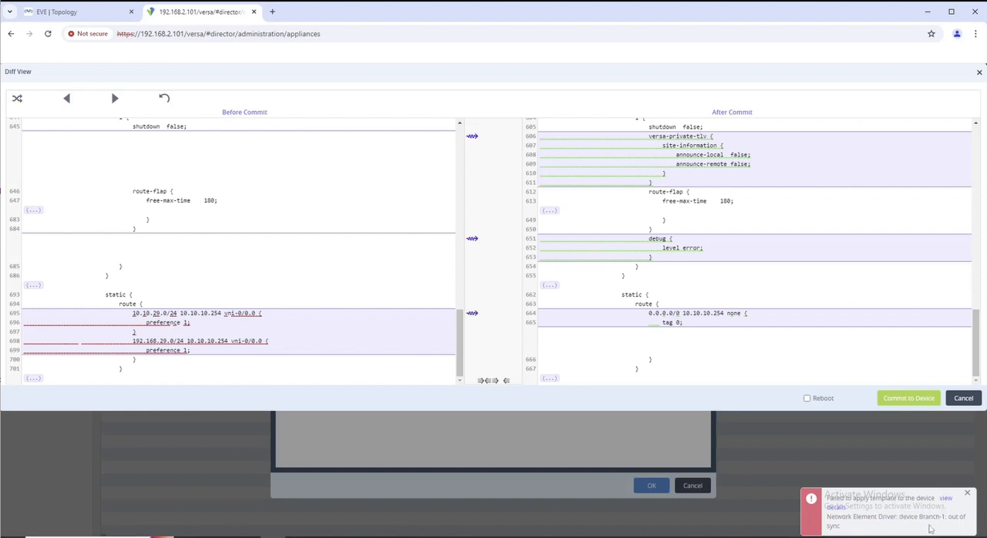
left_click(964, 398)
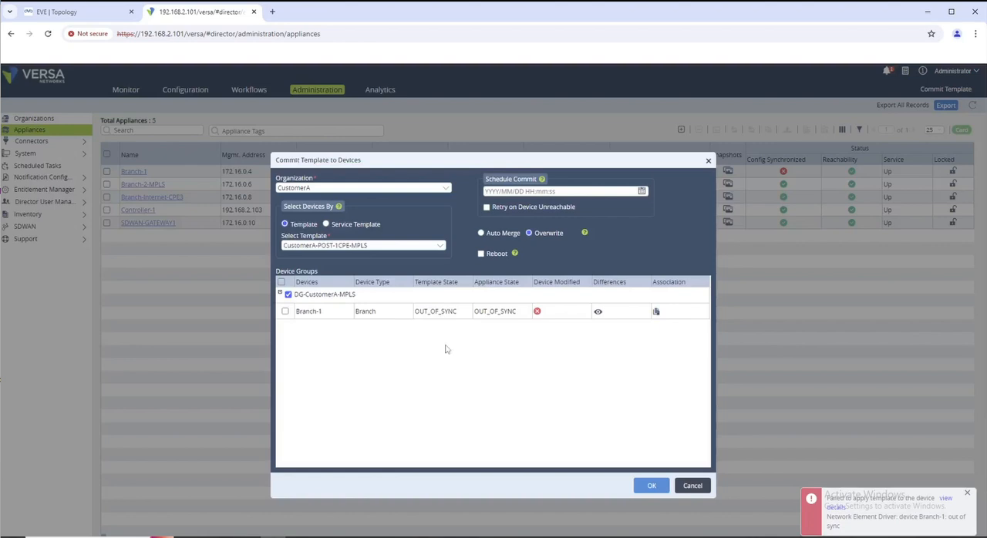
left_click(691, 485)
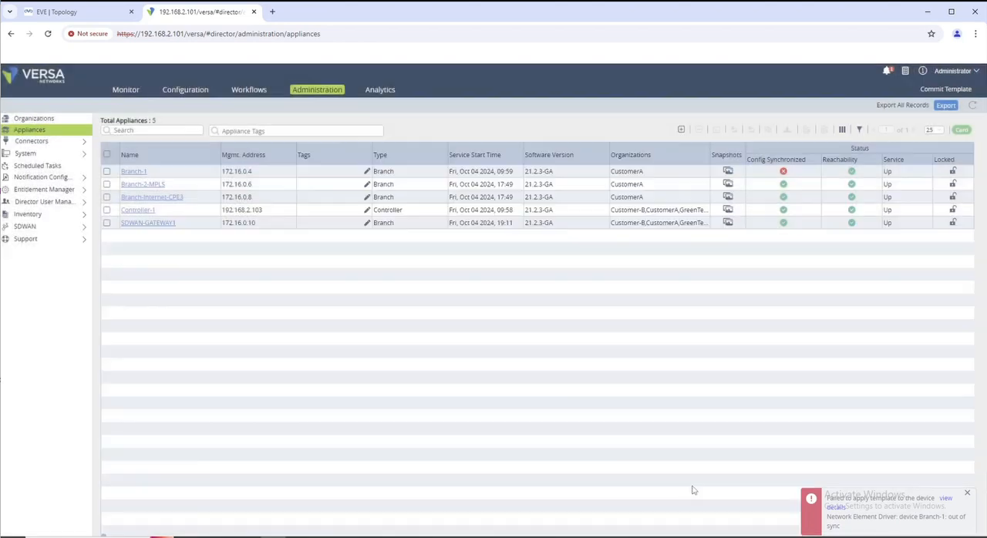
Step: Compare the stored configuration of Branch-1 with the appliance and examine the url-filtering entries in the comparison
left_click(106, 171)
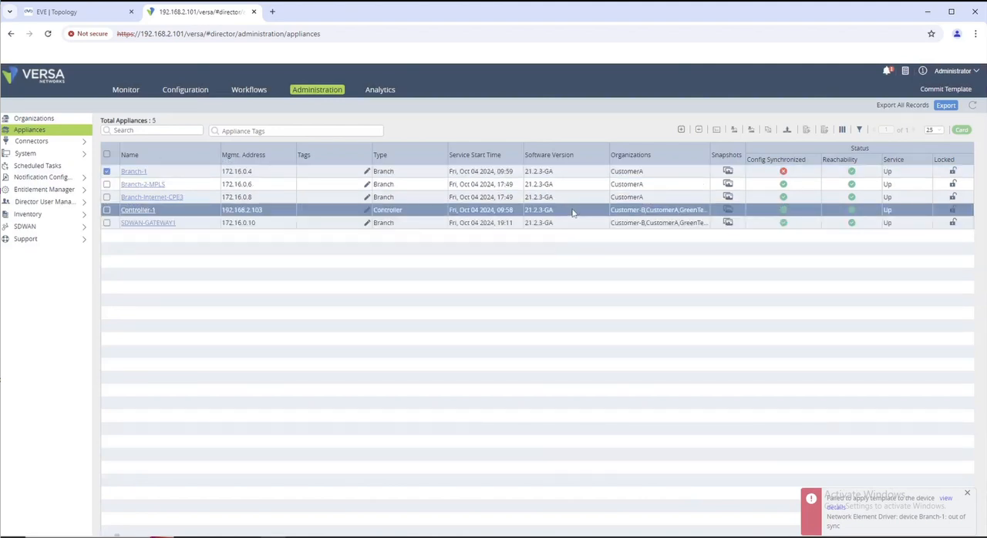
left_click(768, 132)
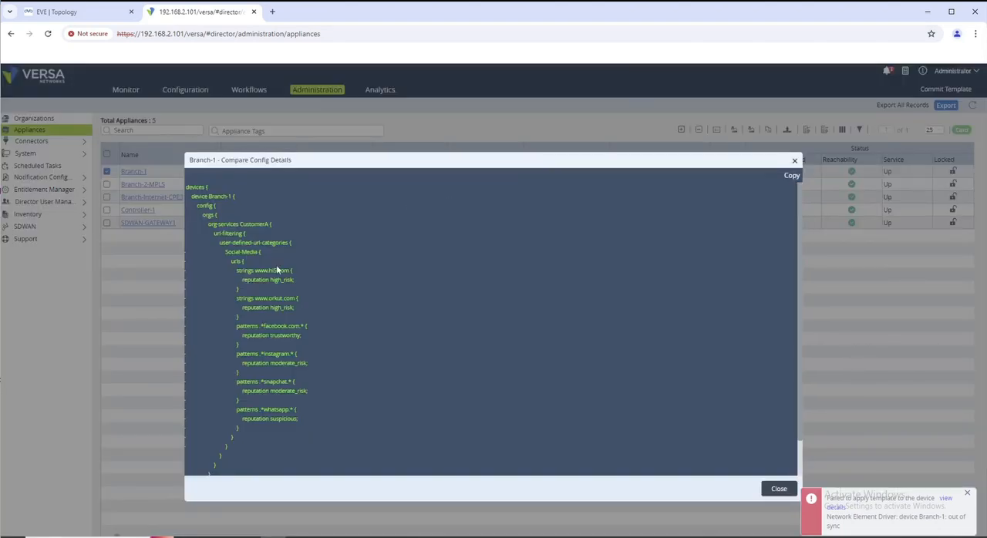
scroll(262, 238, "down", 1)
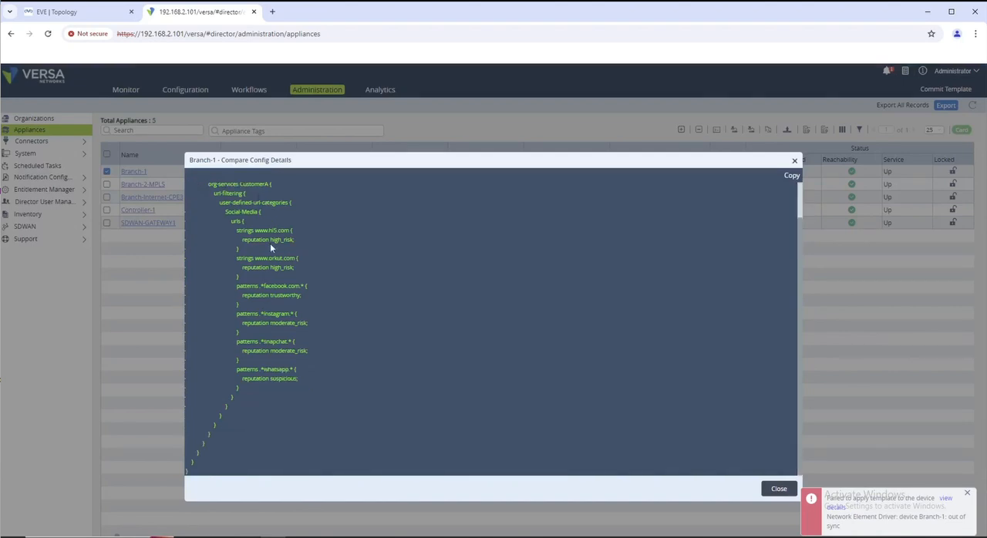
scroll(264, 395, "up", 1)
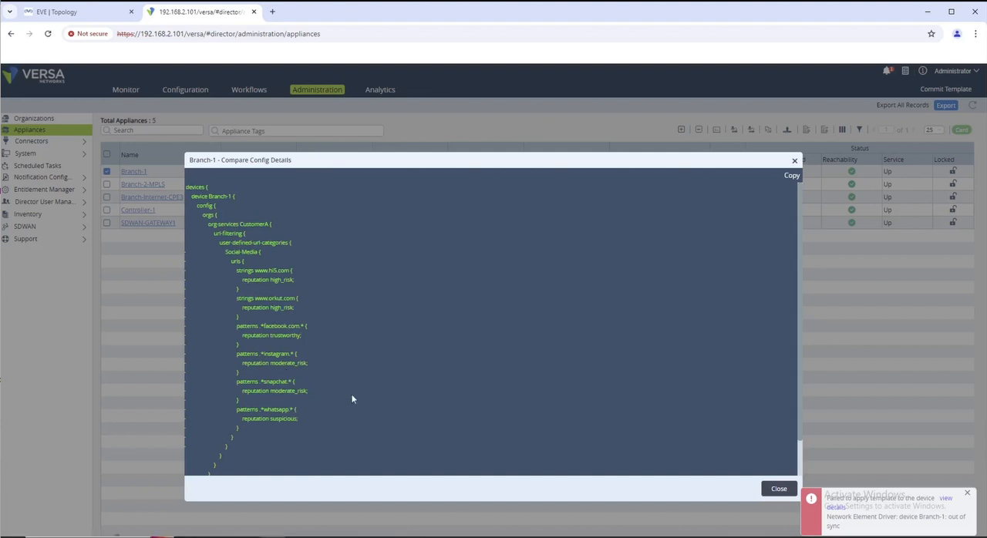
scroll(351, 399, "down", 1)
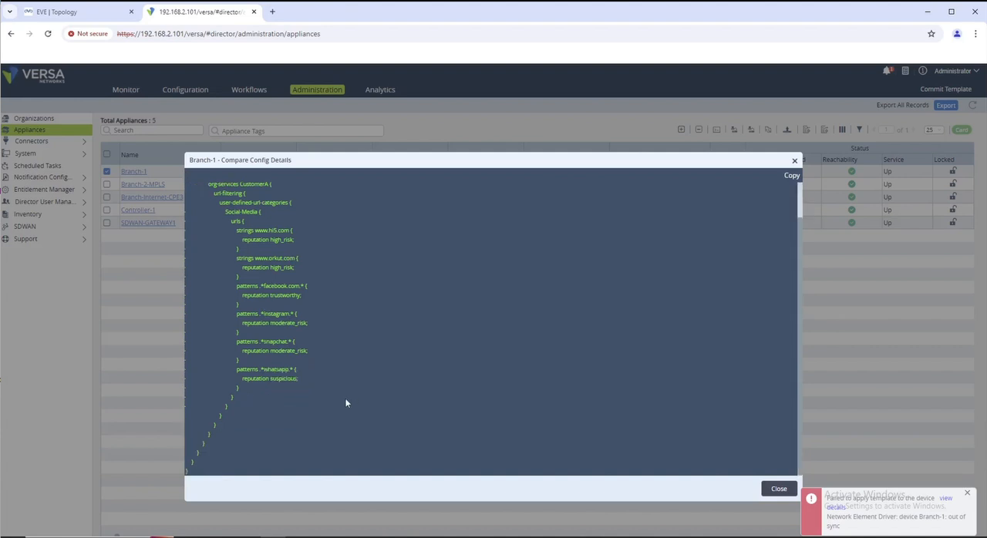
left_click(795, 163)
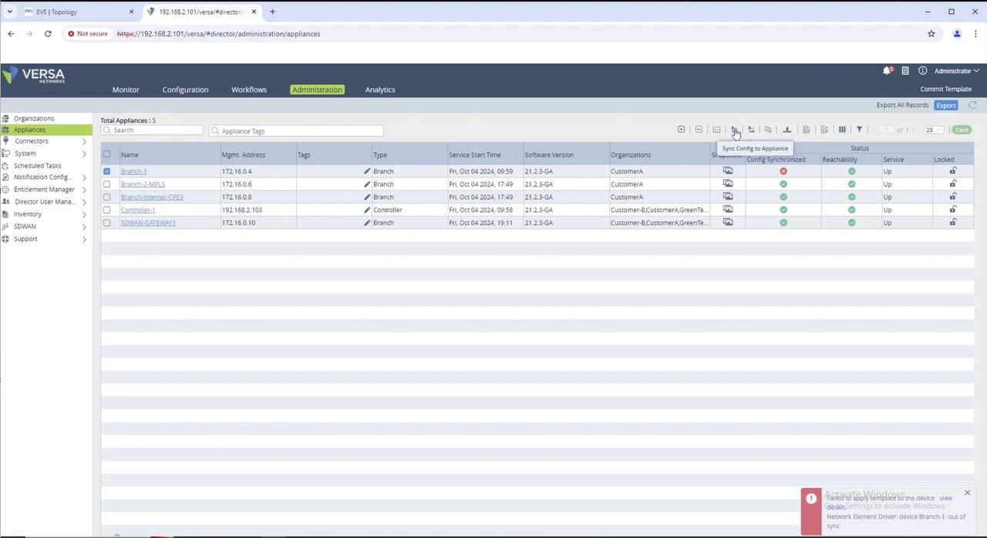
Step: Sync the configuration to the Branch-1 appliance and dismiss the earlier error notification
left_click(735, 133)
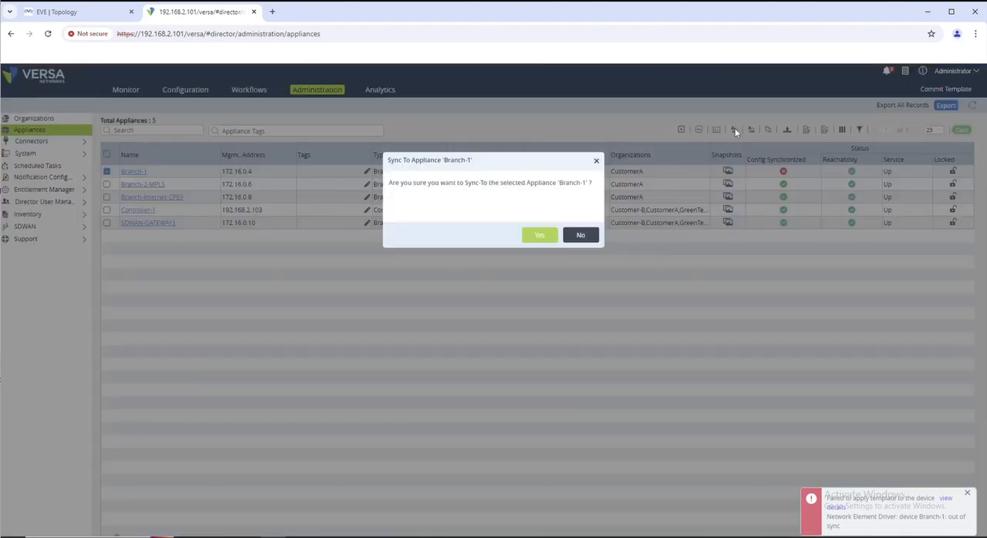
left_click(540, 234)
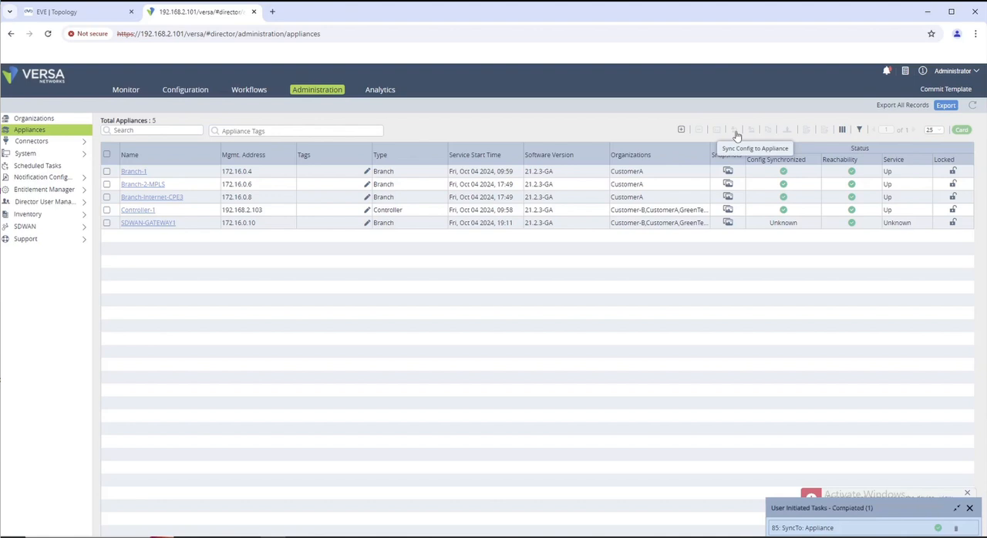
left_click(969, 493)
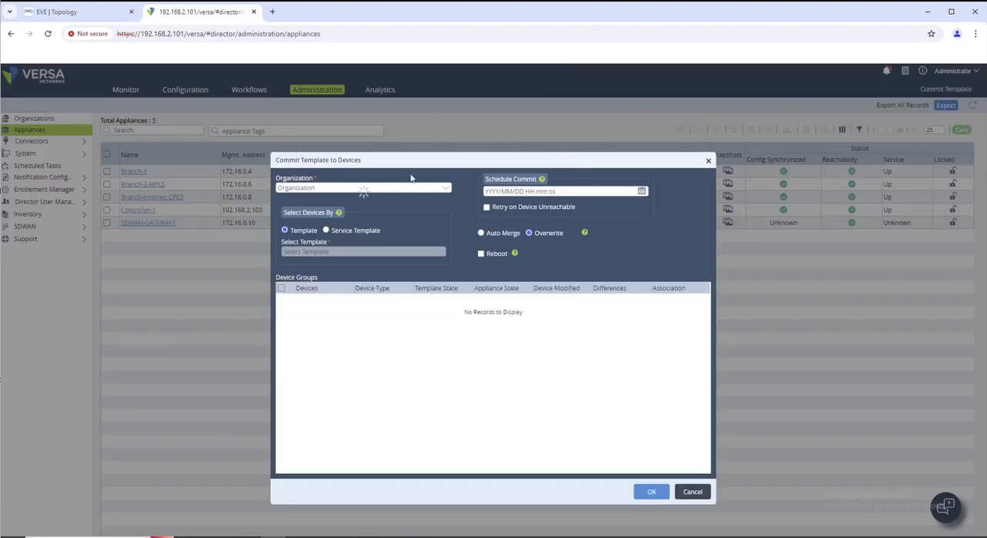
Step: Prepare a new template commit for CustomerA using CustomerA-POST-1CPE-MPLS with Branch-1 as the target device
left_click(365, 185)
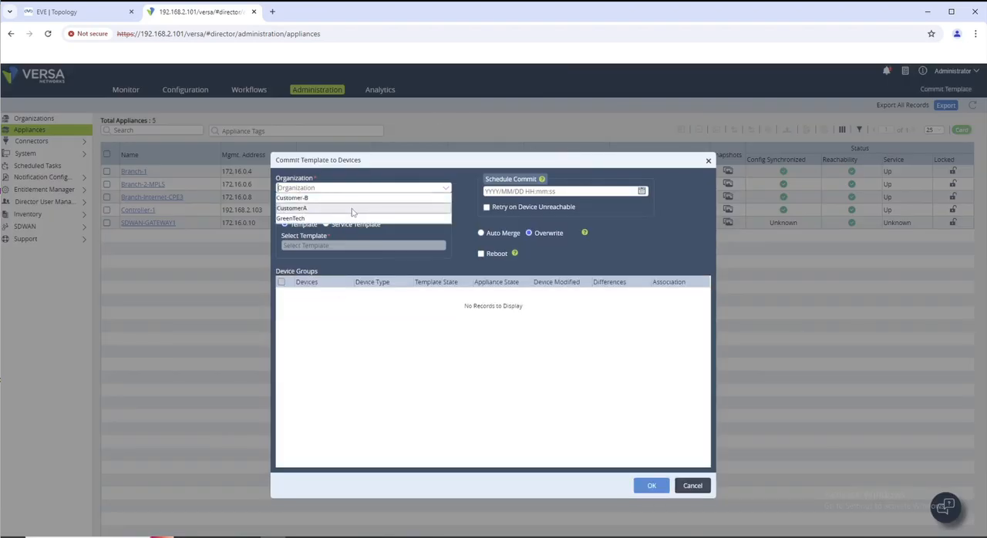
left_click(352, 205)
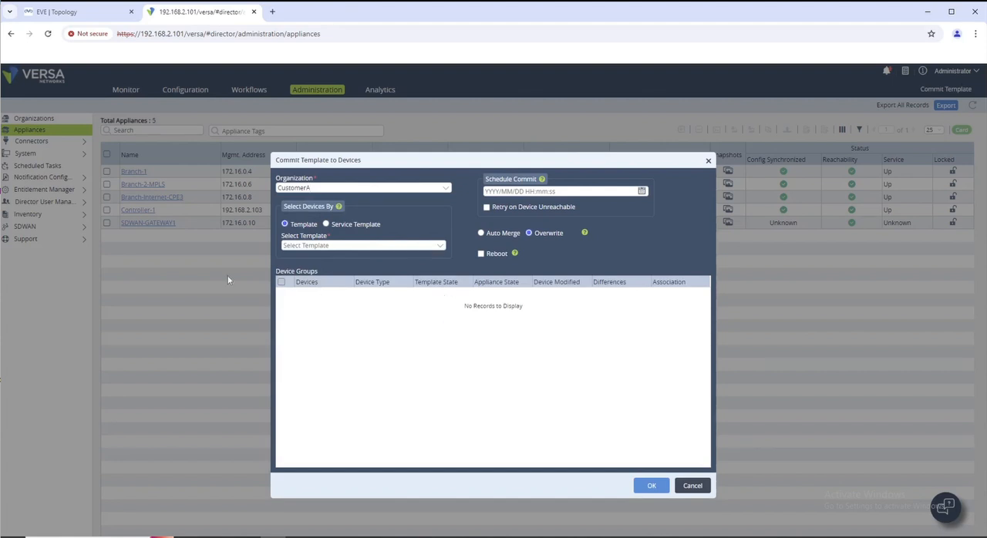
left_click(290, 246)
left_click(321, 266)
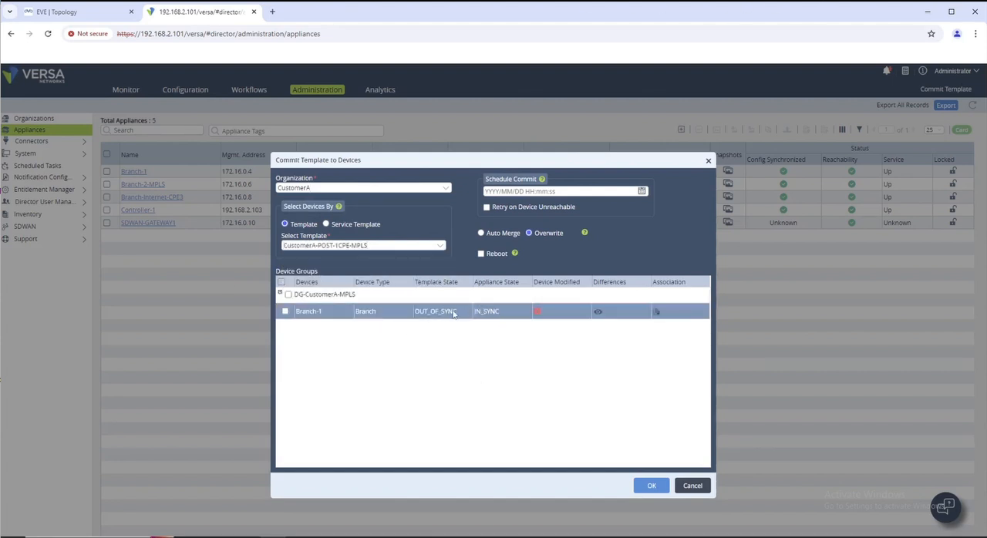
left_click(286, 312)
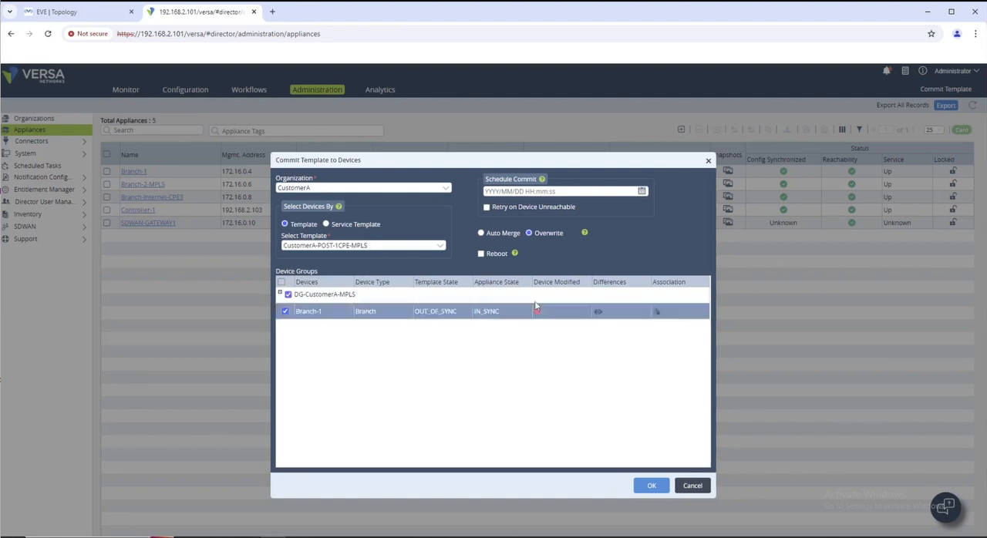
Step: Open the before-and-after commit differences for Branch-1 and examine the interface, address object, url-filtering and Allow-BGP entries
left_click(599, 312)
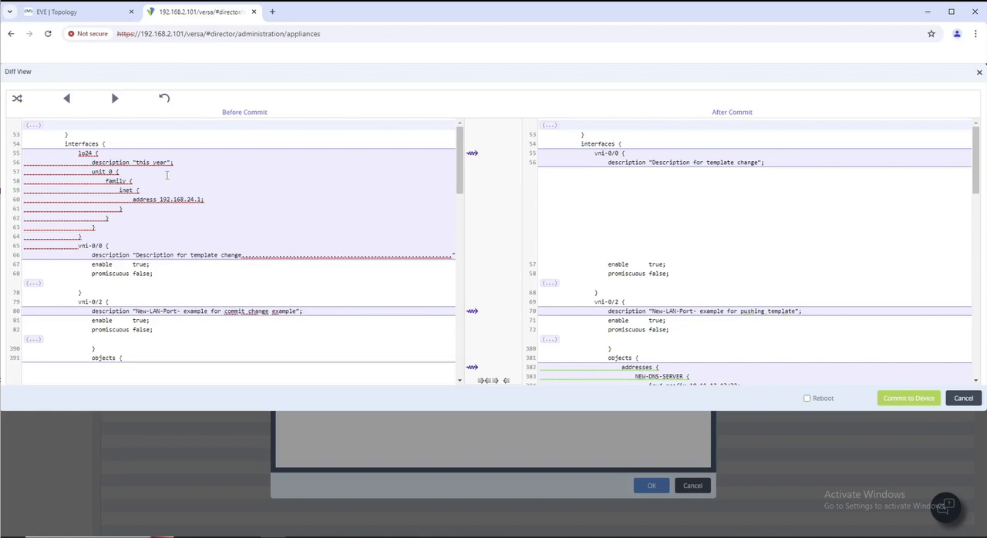
scroll(139, 215, "down", 3)
scroll(171, 218, "up", 3)
scroll(154, 263, "down", 5)
scroll(185, 266, "down", 5)
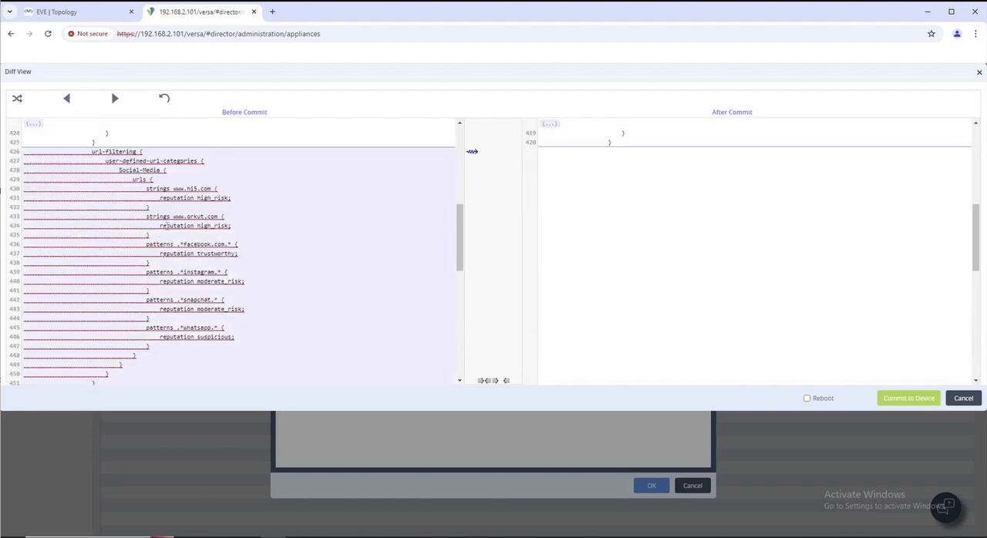
scroll(191, 266, "up", 5)
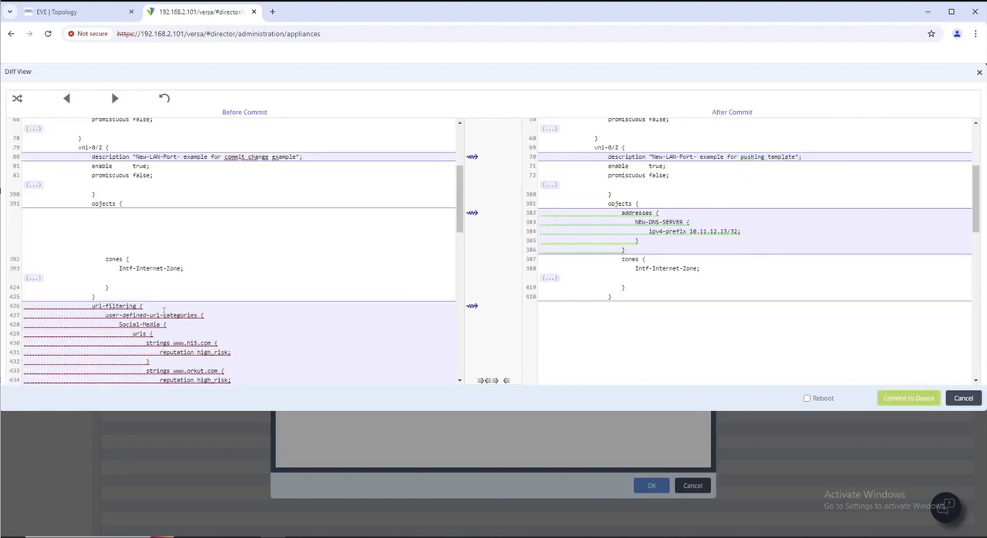
scroll(124, 223, "down", 3)
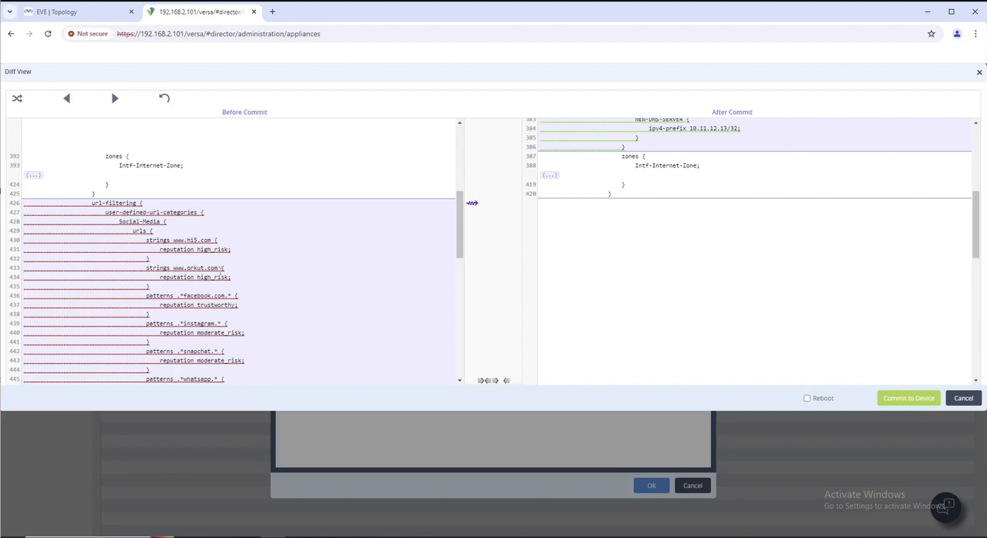
scroll(208, 270, "down", 3)
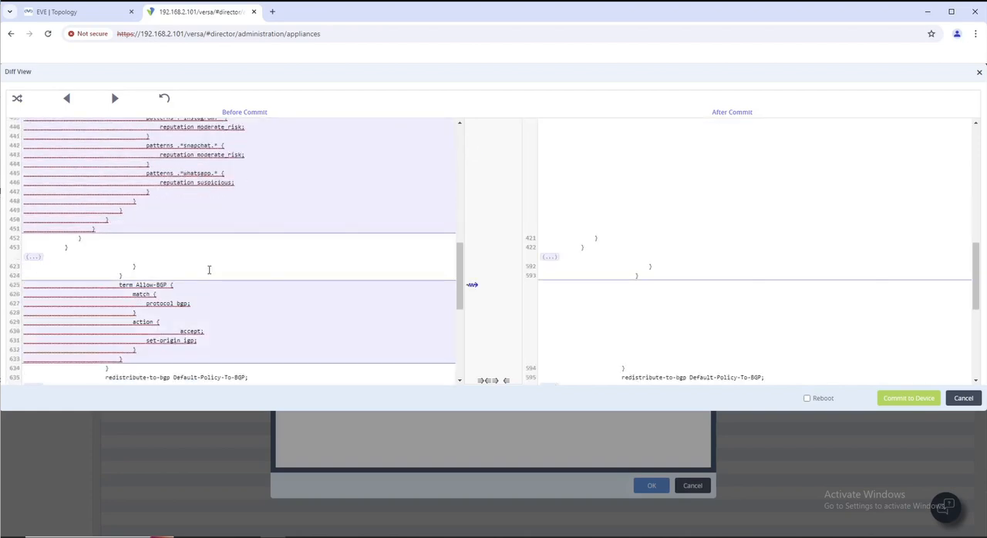
scroll(208, 270, "up", 3)
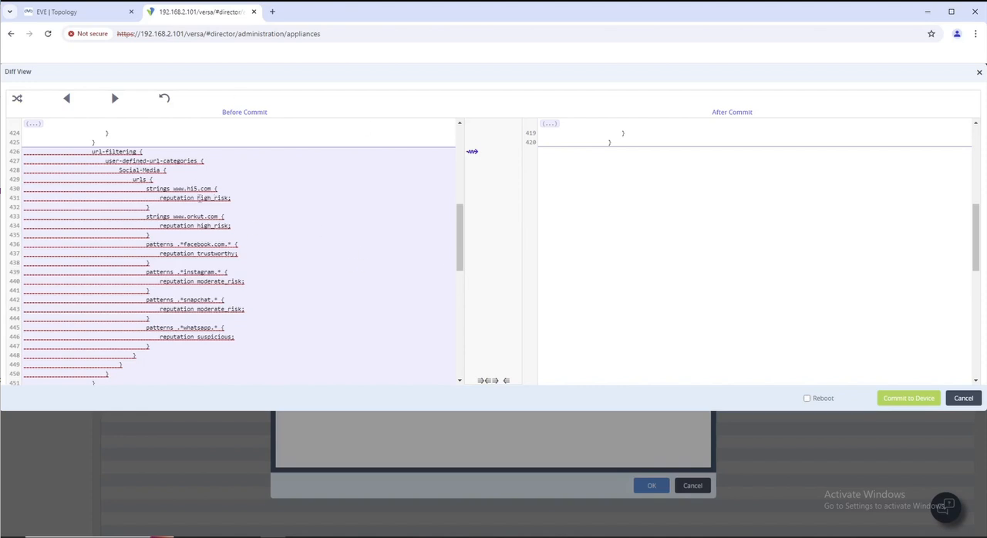
Step: Review the remaining routing differences down to the static routes and commit the template configuration to Branch-1 without a reboot
scroll(623, 346, "down", 3)
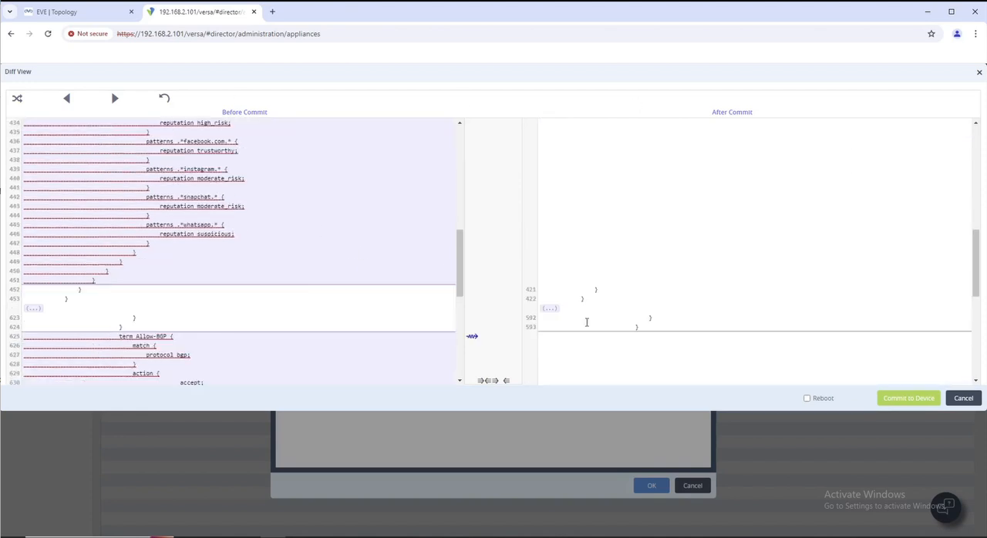
scroll(363, 290, "down", 5)
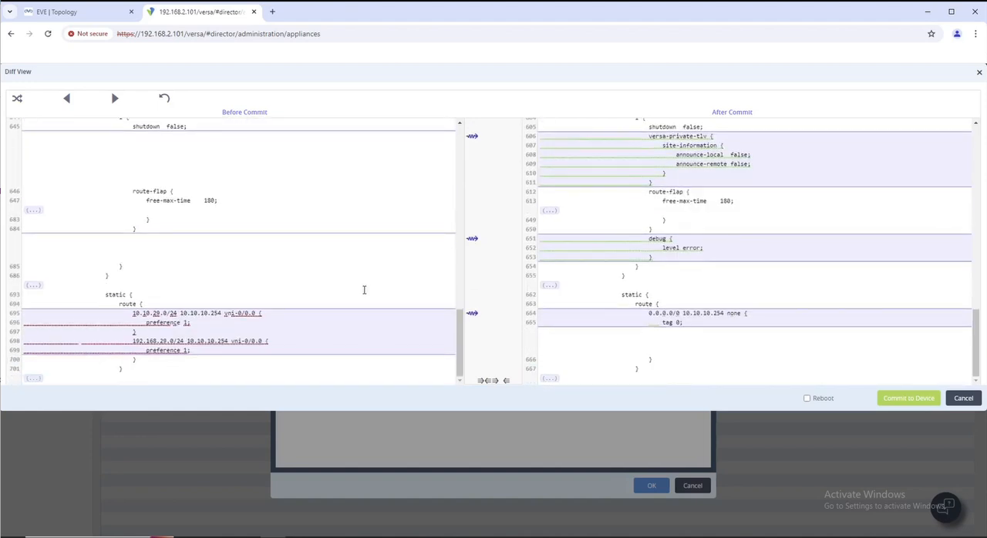
left_click(916, 401)
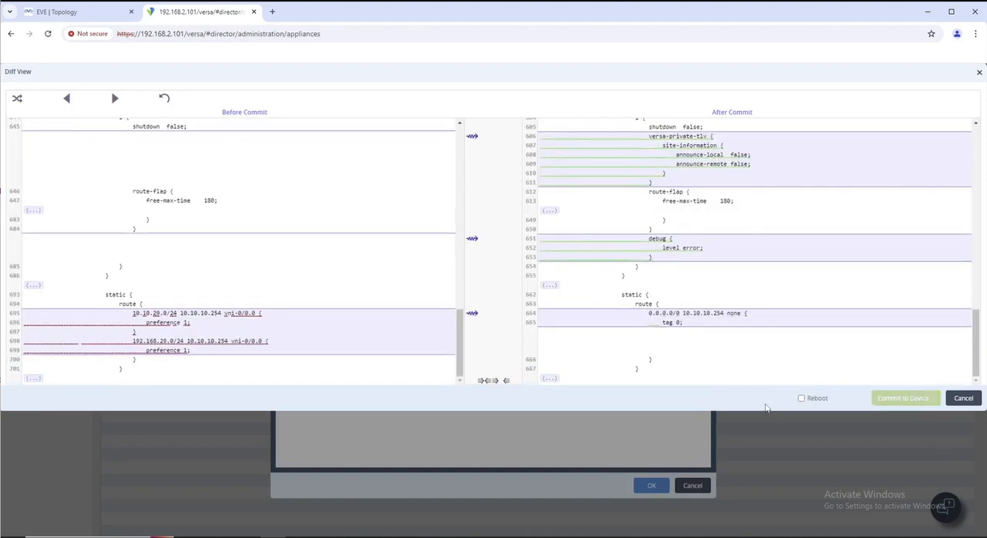